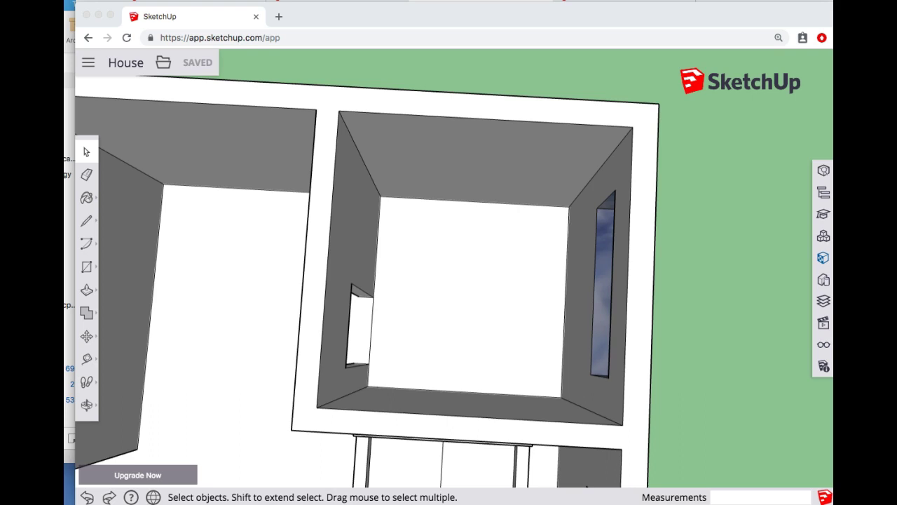
Draw a 6' x 3' floor rectangle anchored at the room's upper-left floor corner
left_click(90, 273)
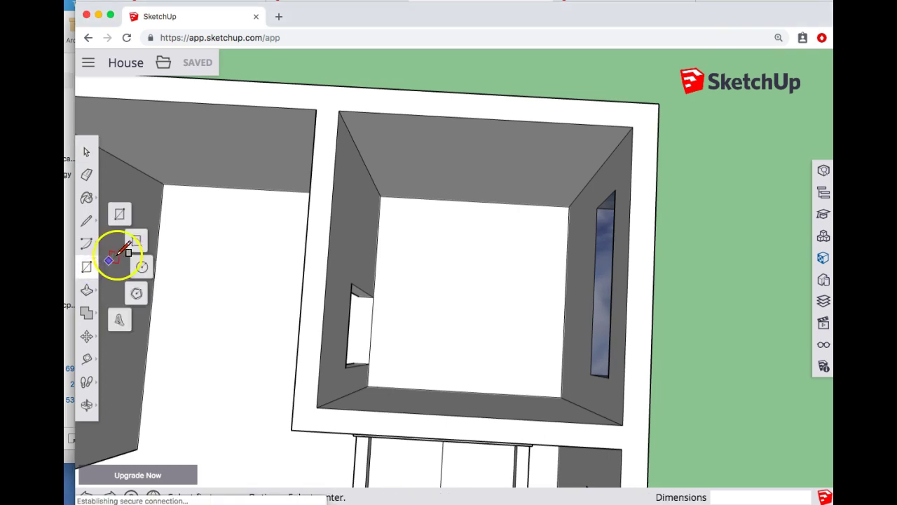
left_click(121, 213)
left_click_drag(396, 374, 385, 352)
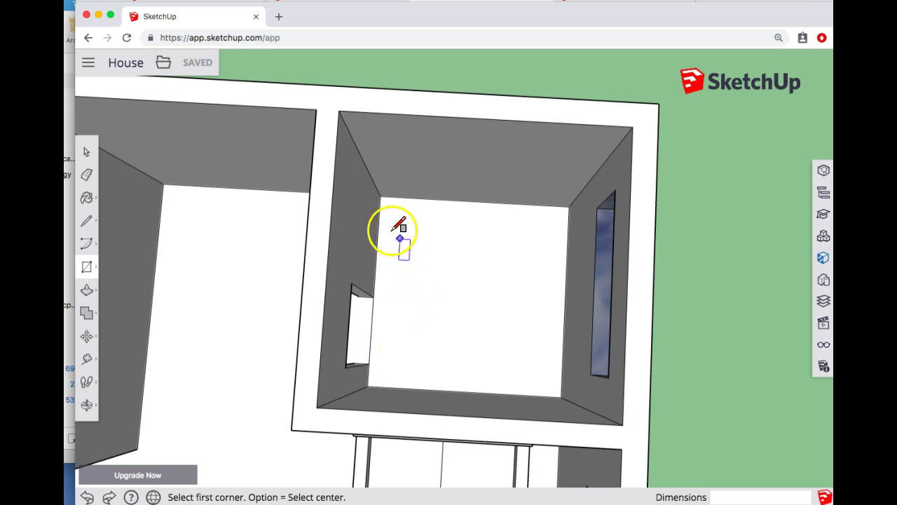
left_click(380, 196)
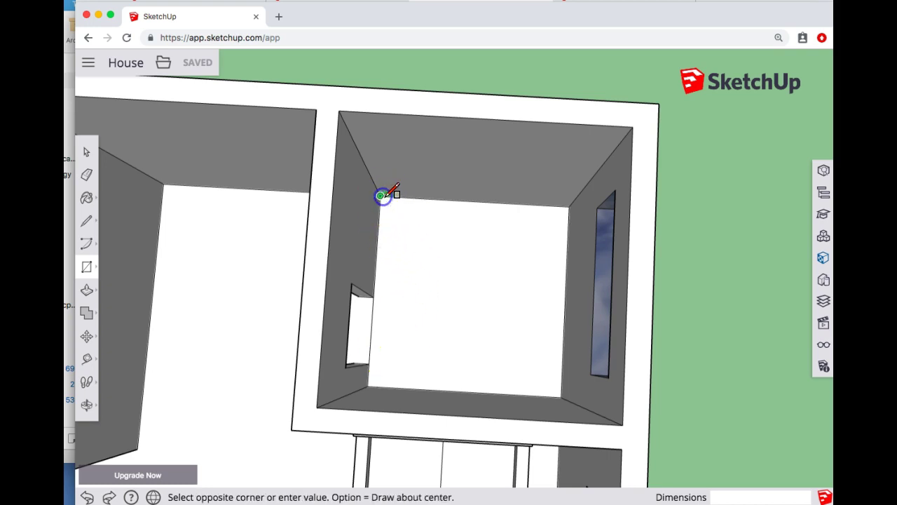
left_click(508, 270)
left_click(448, 276)
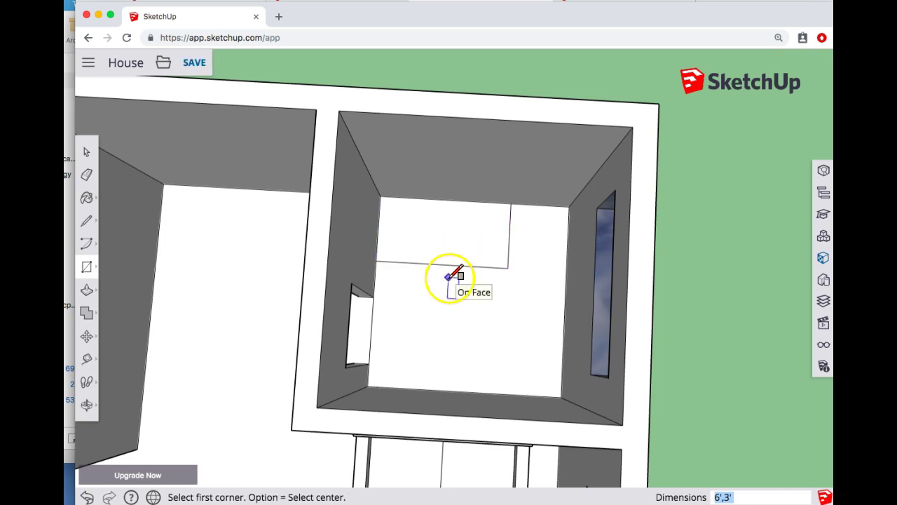
left_click(86, 290)
left_click(484, 250)
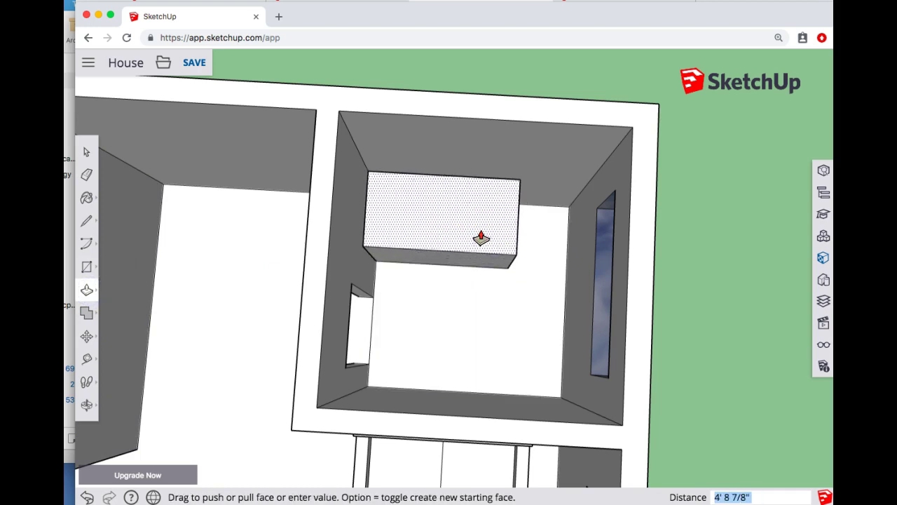
type("2'")
key("Return")
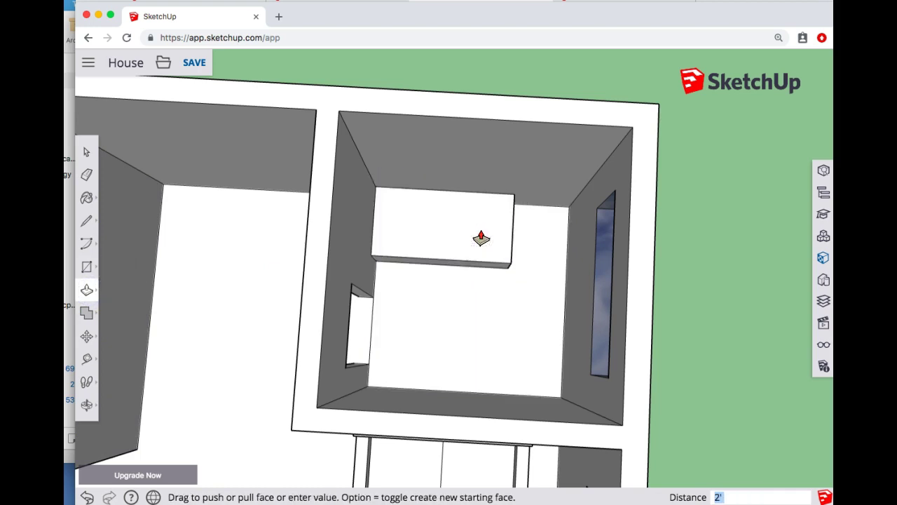
left_click(89, 288)
left_click(120, 316)
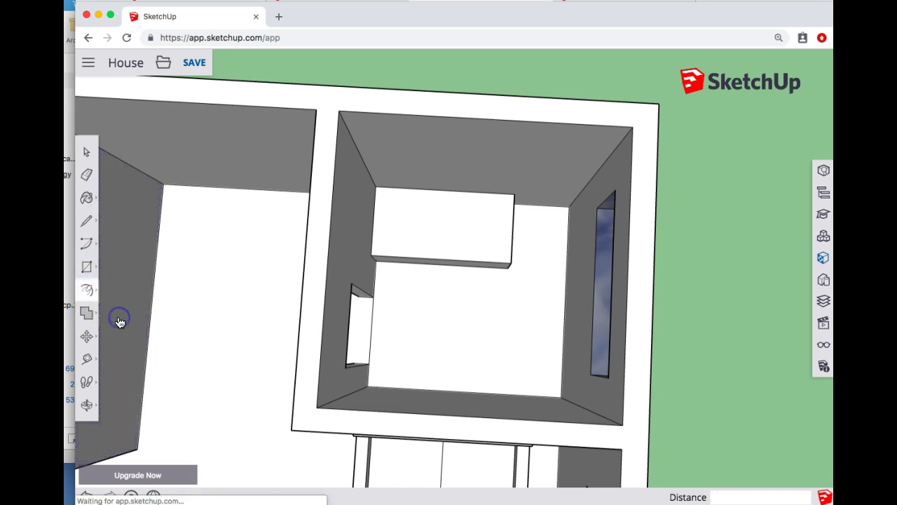
left_click(379, 236)
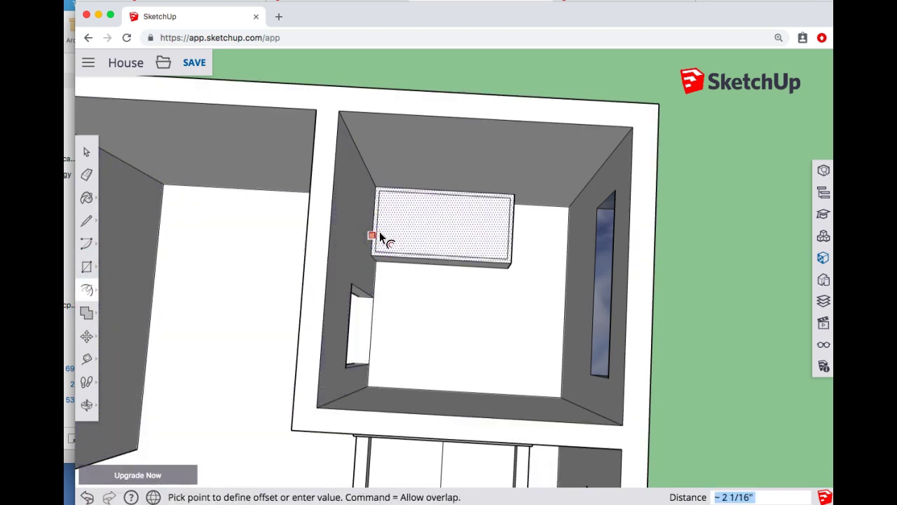
left_click(384, 238)
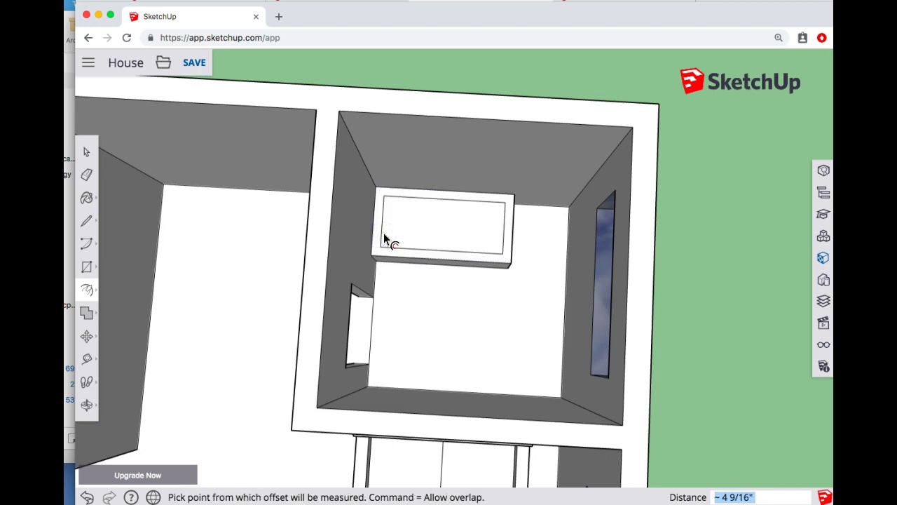
key("p")
left_click(407, 230)
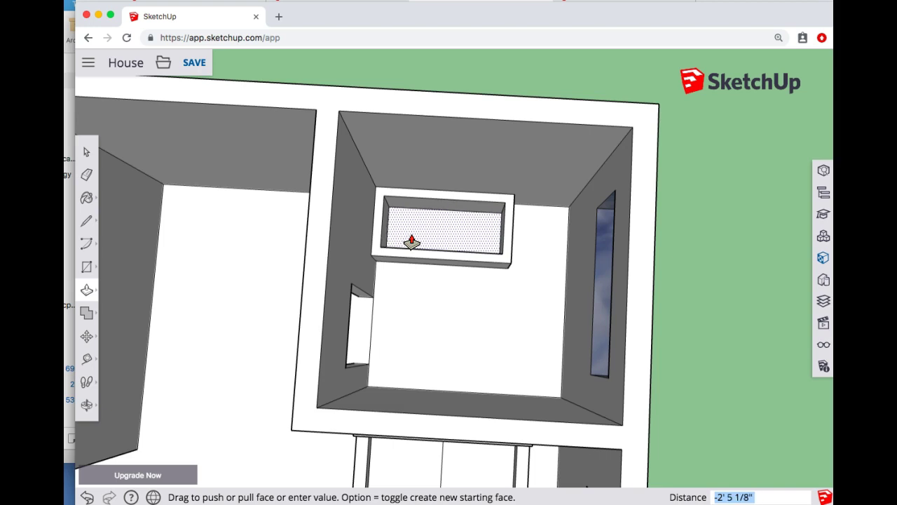
left_click(411, 240)
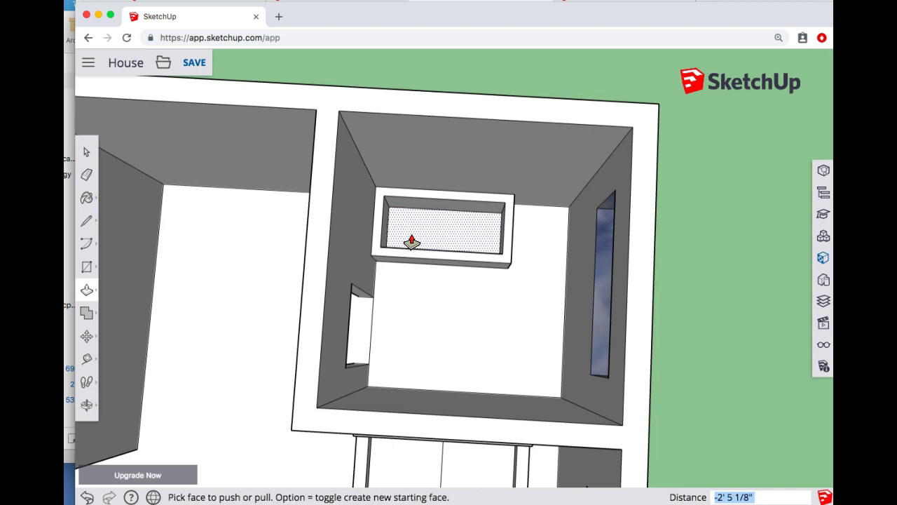
key("super+z")
key("super+z")
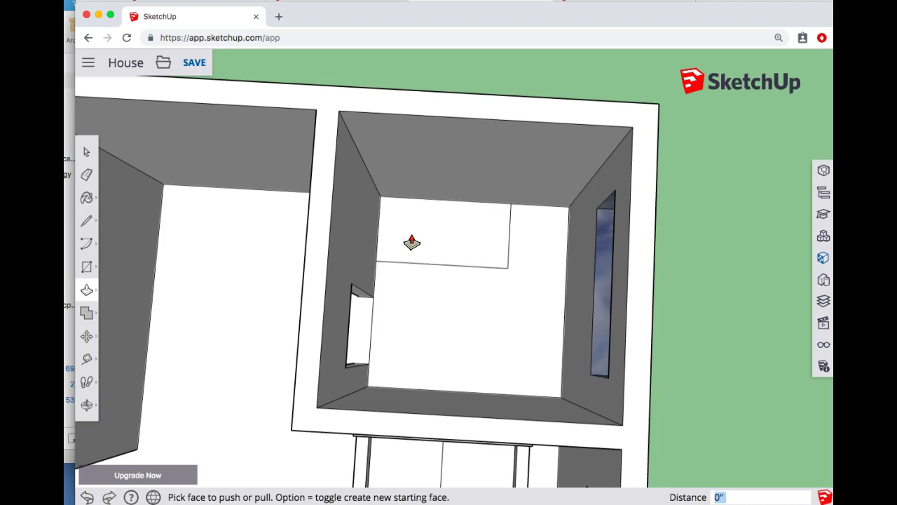
Offset the floor rectangle's outline inward to create an inset inner face
left_click(412, 242)
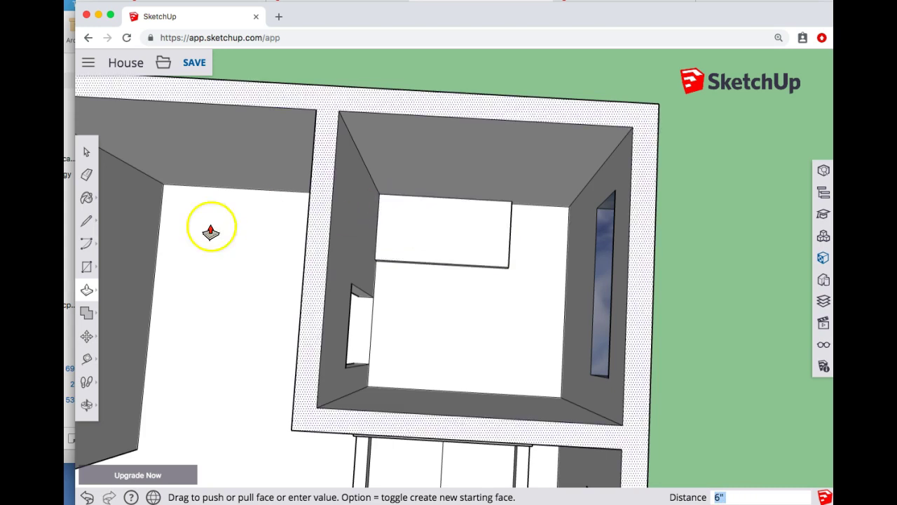
left_click(89, 290)
left_click(124, 313)
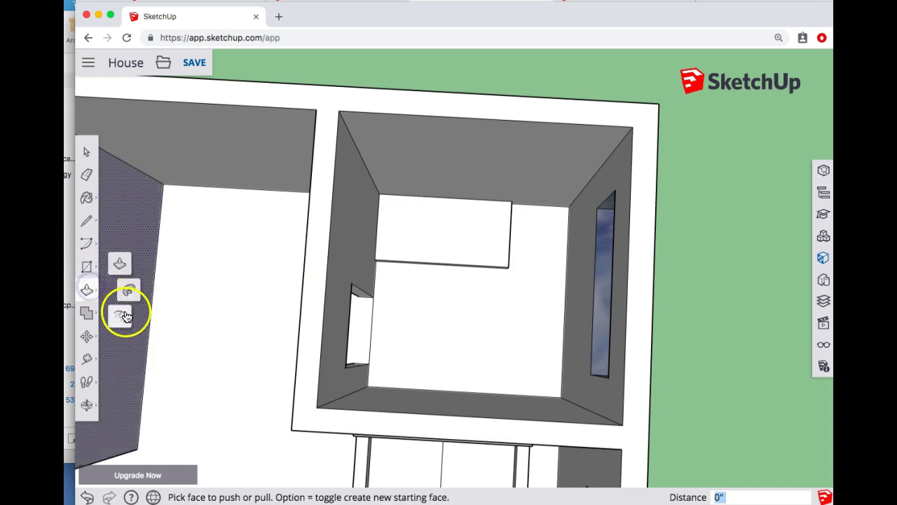
left_click(408, 268)
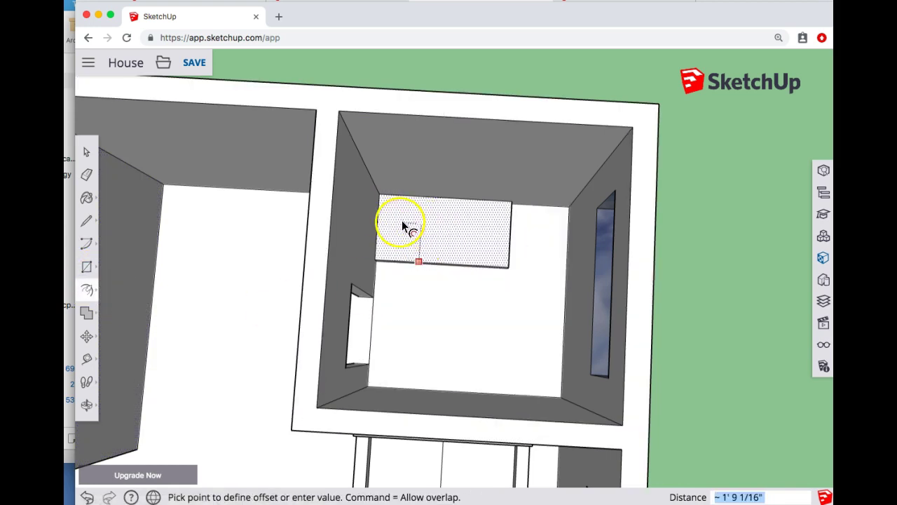
left_click(378, 250)
Push the inner face down 5 5/8" to form the shower base
key("p")
left_click(430, 248)
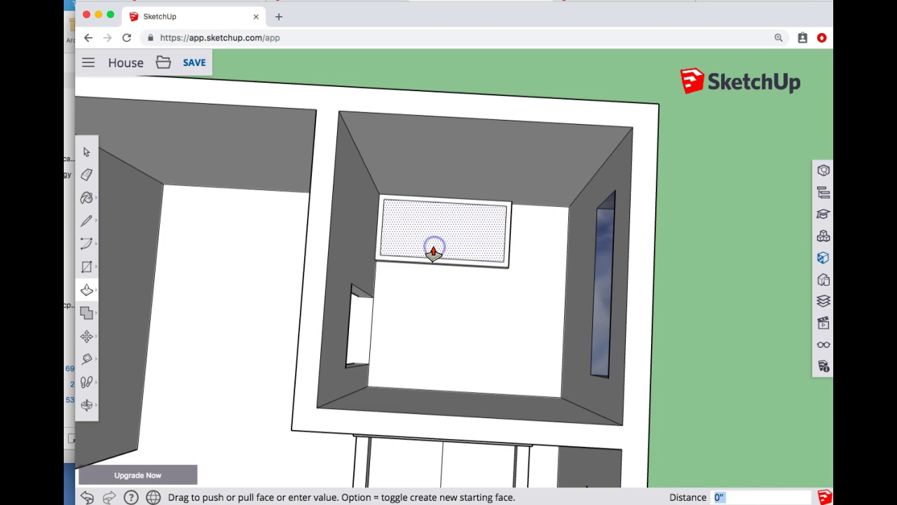
left_click(430, 251)
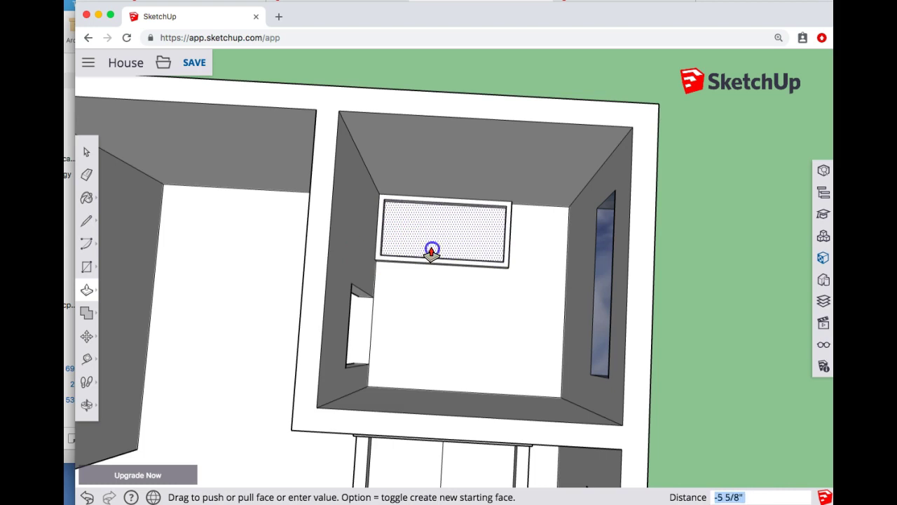
Draw a 2 3/8" radius drain circle near the left end of the shower floor
left_click(95, 274)
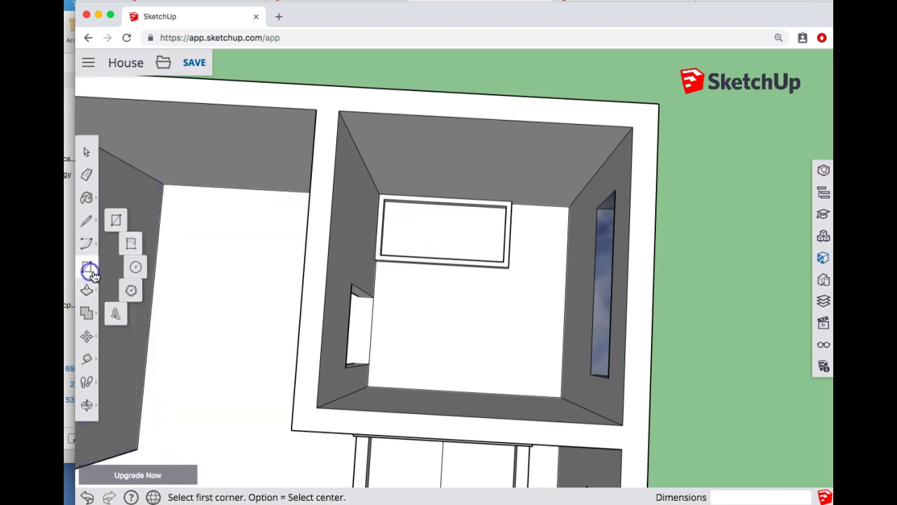
left_click(140, 264)
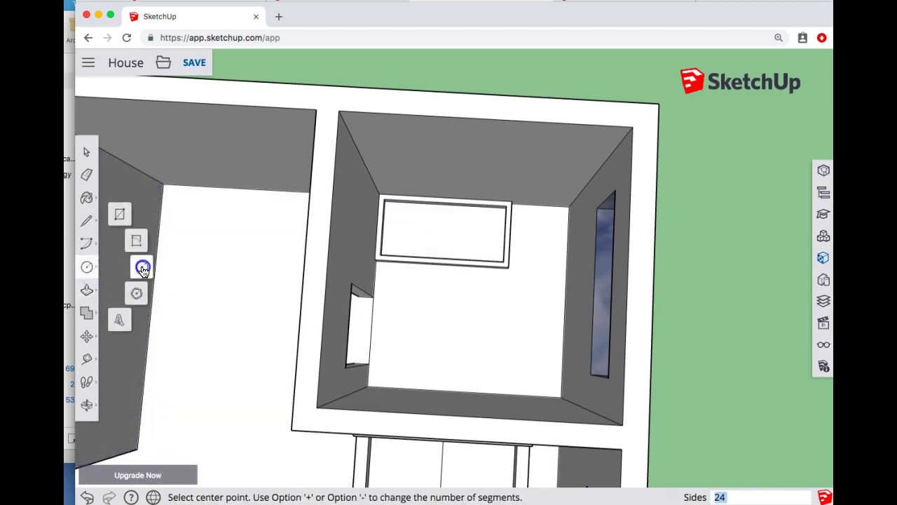
left_click(401, 228)
left_click(403, 228)
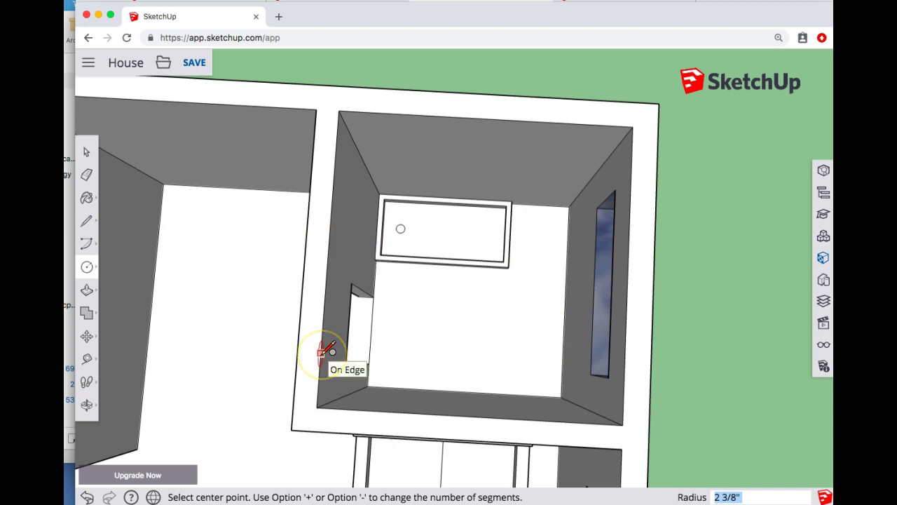
Draw left, top, right and front rectangular panels from the tub corners up to the wall top
left_click(86, 290)
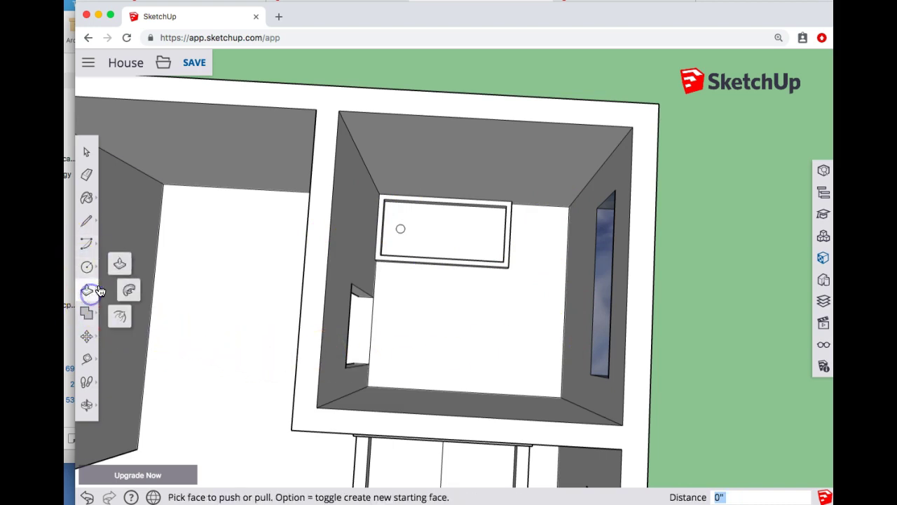
key("r")
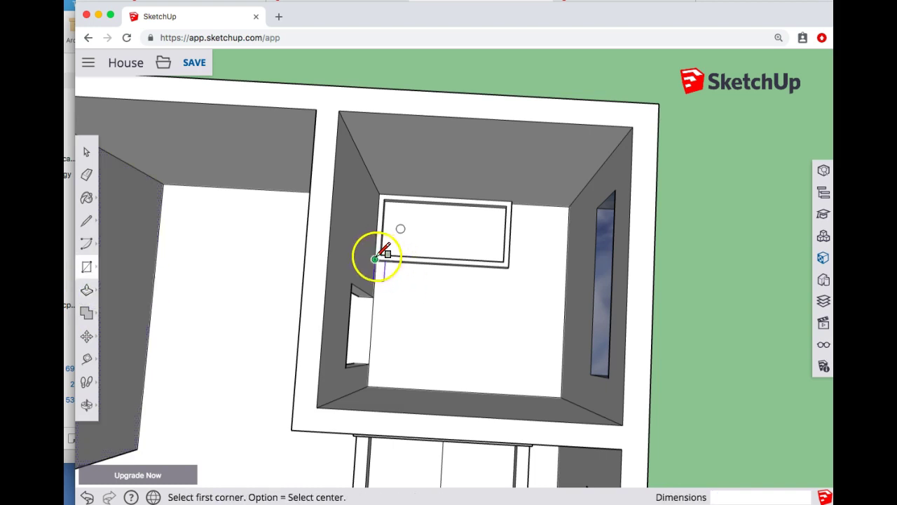
left_click(375, 258)
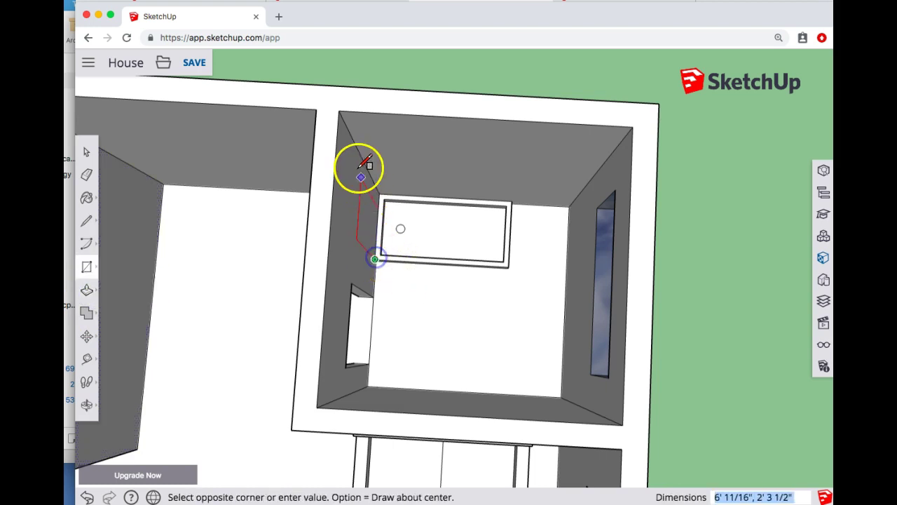
left_click(351, 133)
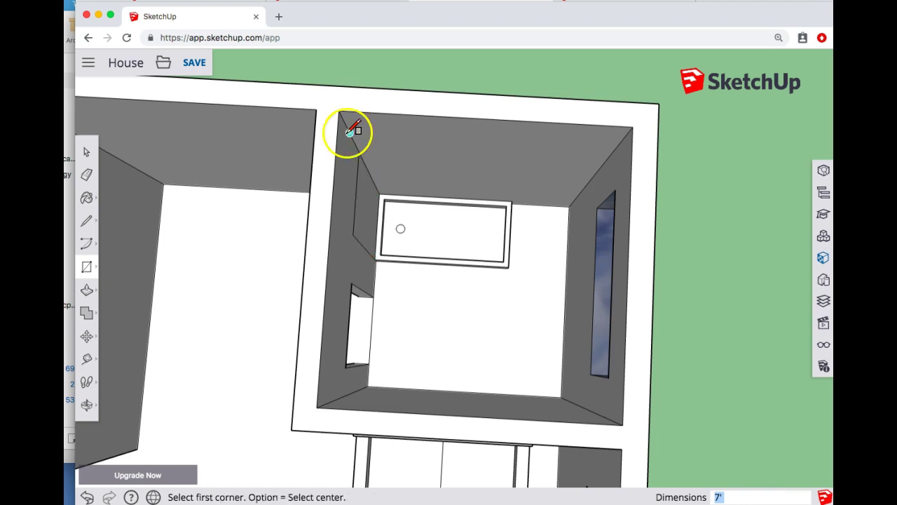
left_click(358, 150)
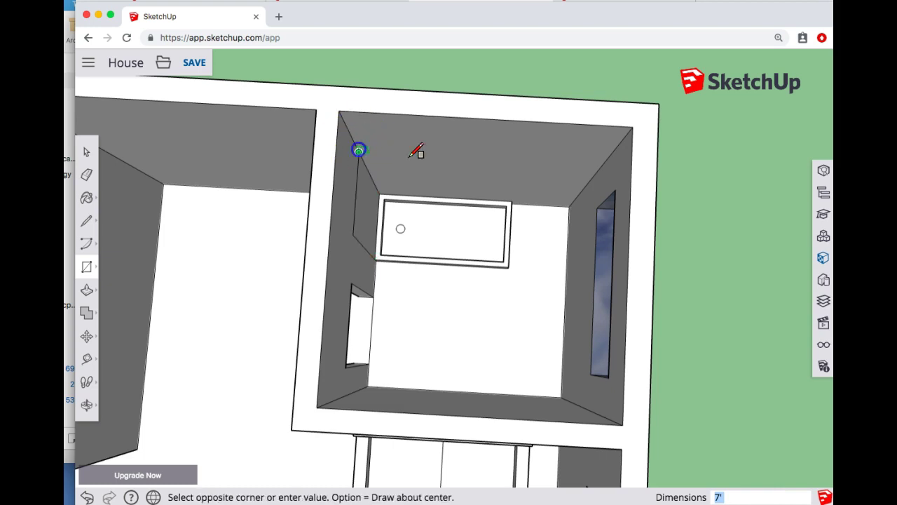
left_click(515, 198)
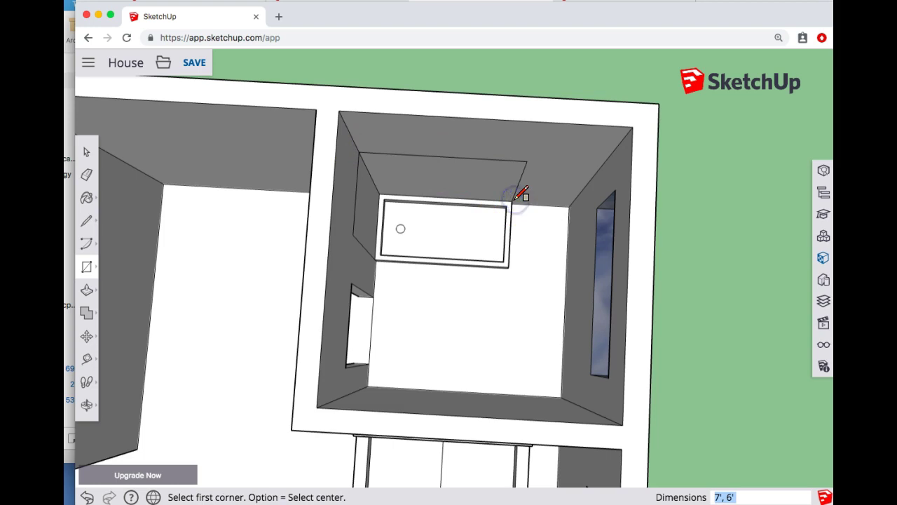
left_click(508, 266)
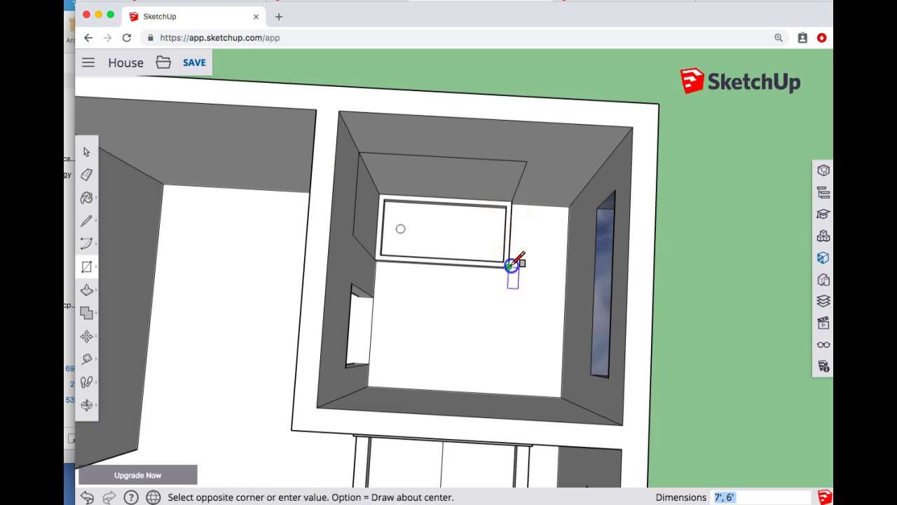
left_click(525, 164)
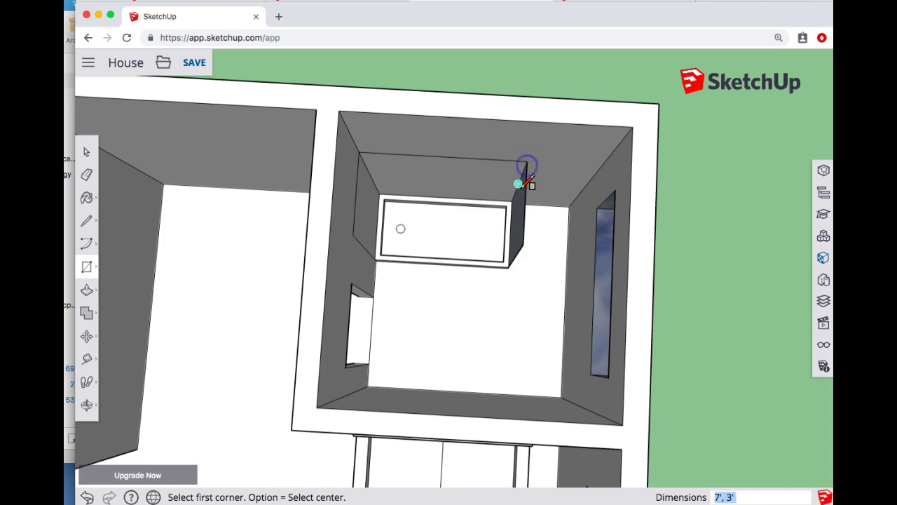
left_click(522, 243)
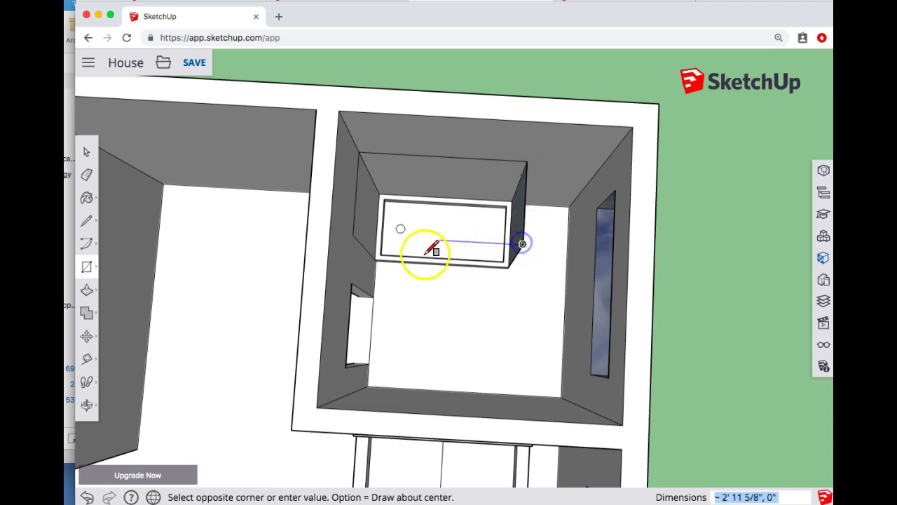
left_click(376, 258)
Erase the top panel from its context menu to open the enclosure from above
right_click(411, 188)
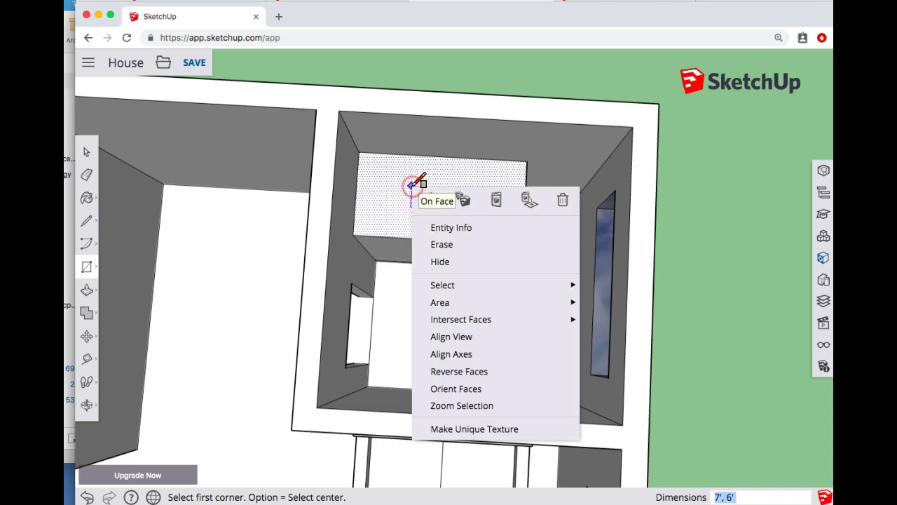
left_click(442, 244)
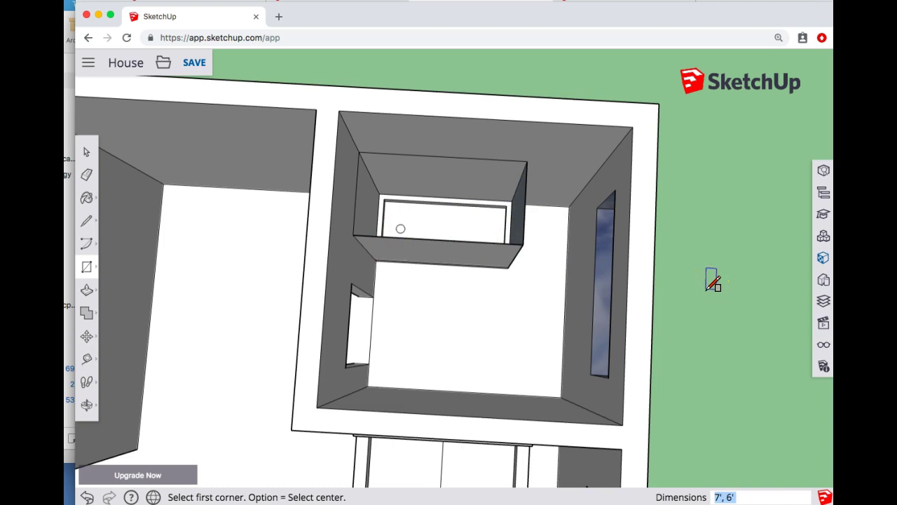
Paint the front and right panels with Translucent Glass Corrugated from Glass and Mirrors
left_click(823, 260)
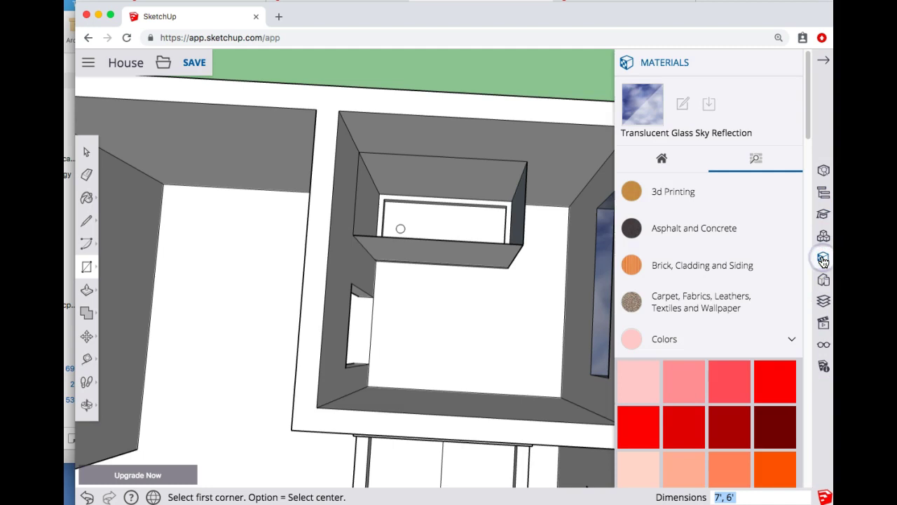
left_click(701, 342)
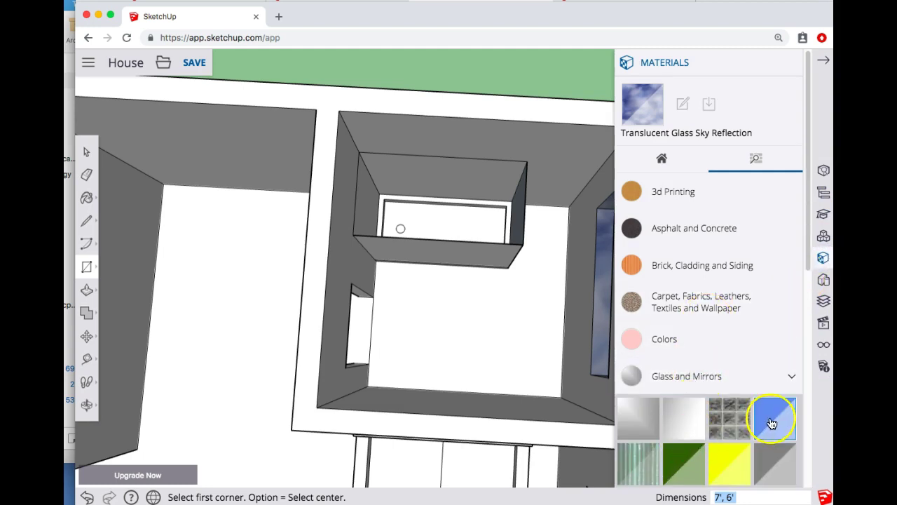
left_click(646, 456)
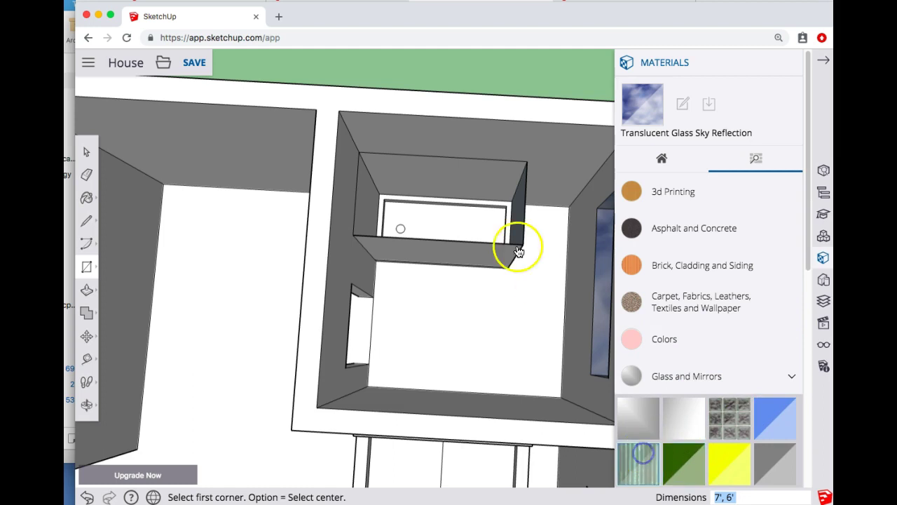
left_click(472, 248)
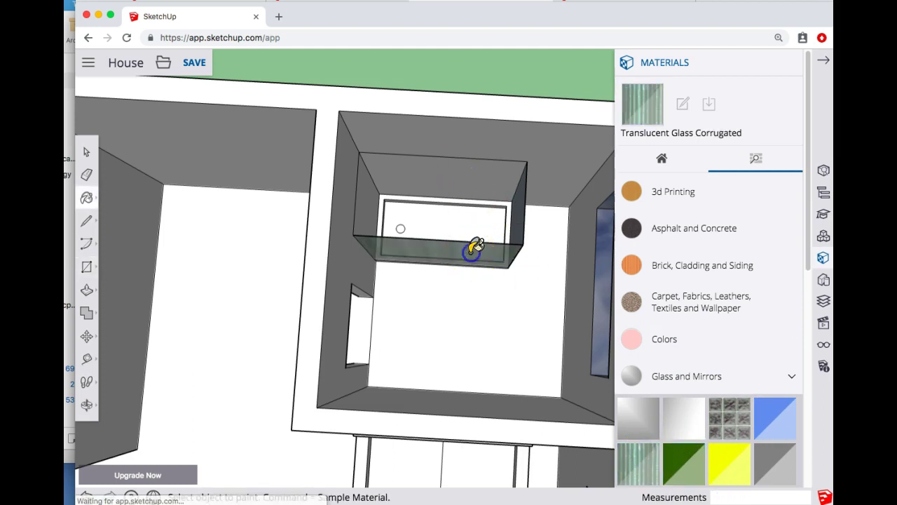
left_click(520, 204)
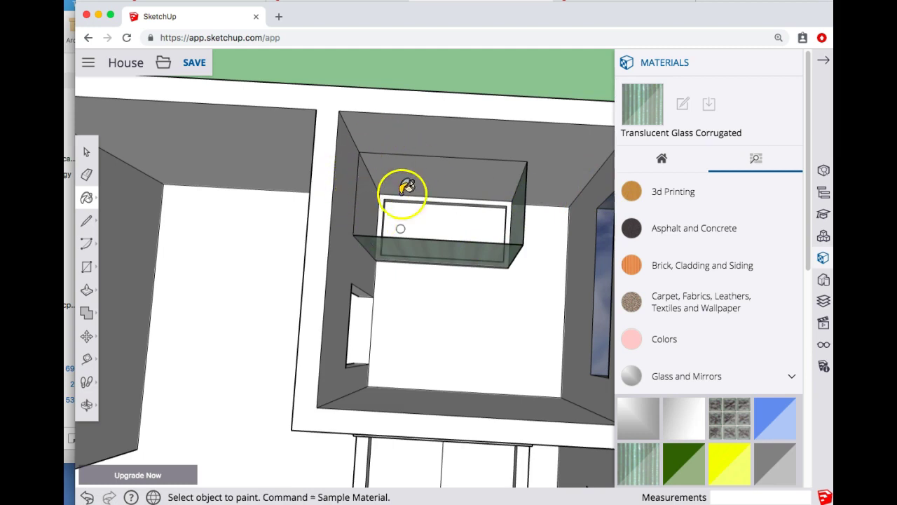
Apply the black-and-white Tile pattern to the shower's back and left walls
scroll(733, 352, "down", 5)
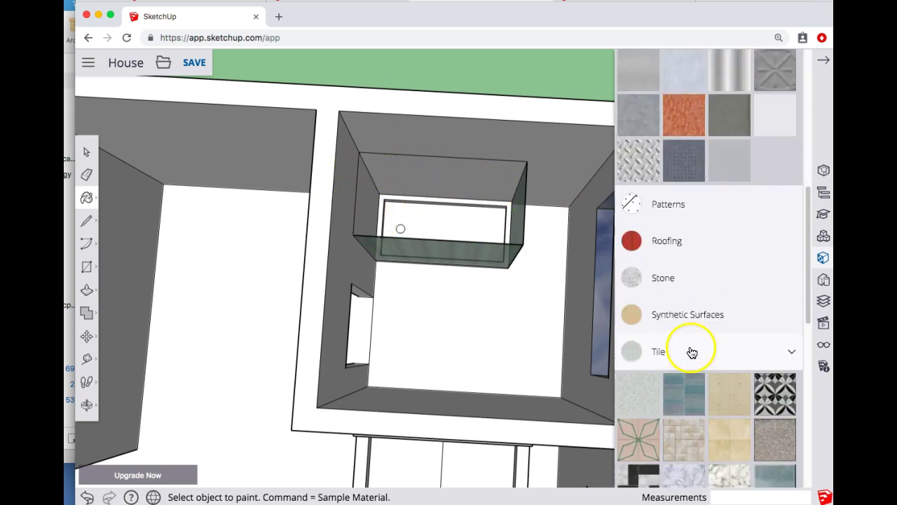
left_click(774, 392)
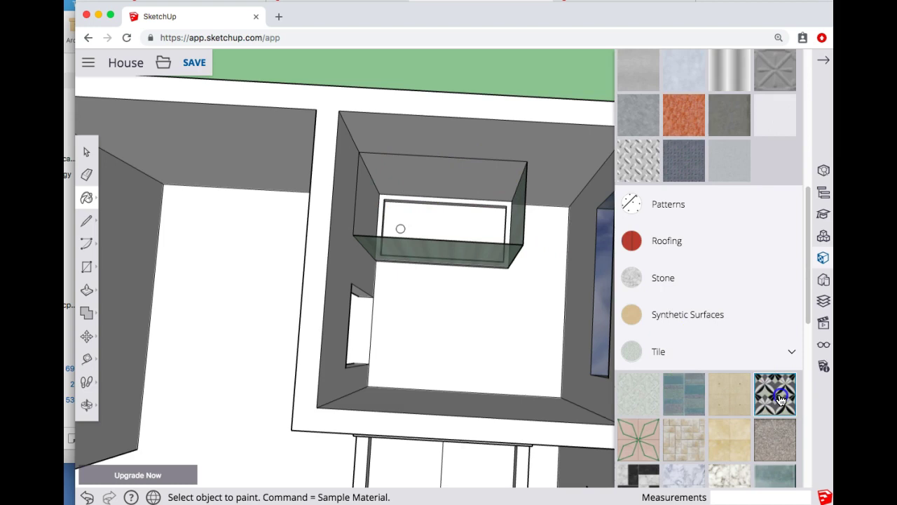
left_click(381, 195)
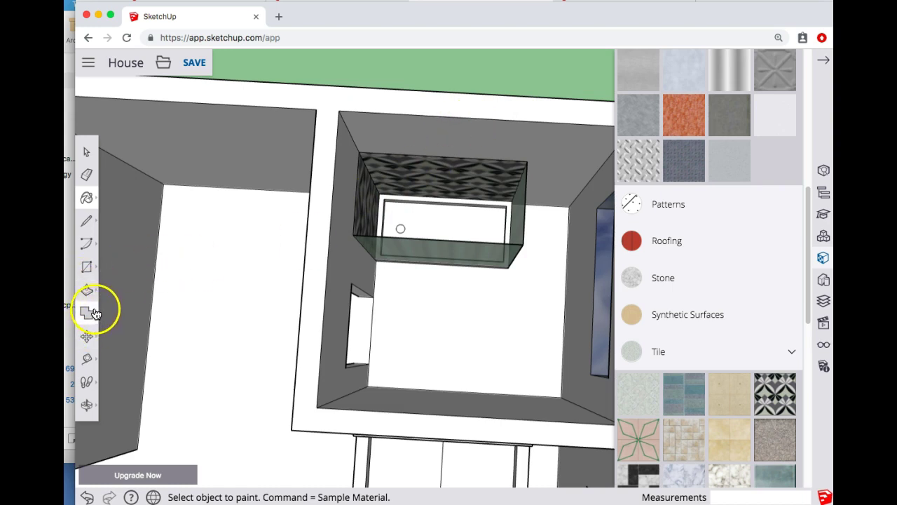
Draw a circular bowl footprint and a tank rectangle beside it on the floor
left_click(87, 266)
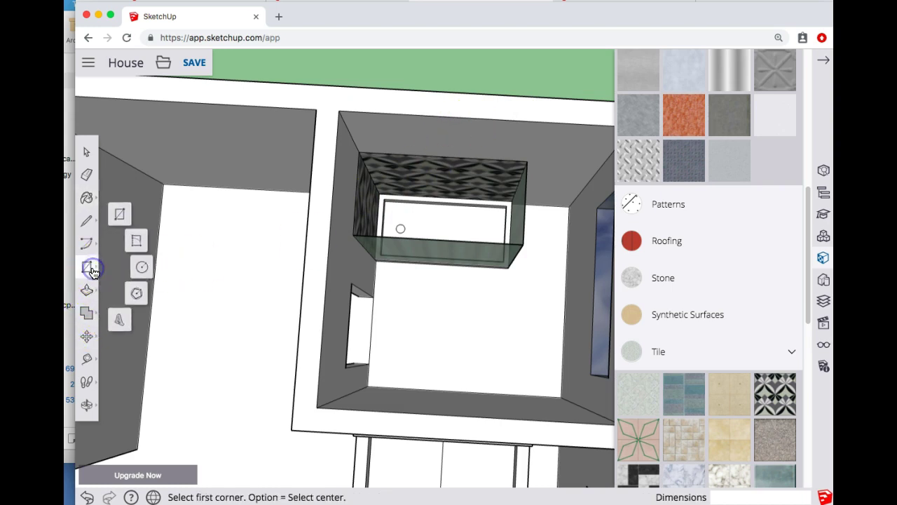
left_click(143, 270)
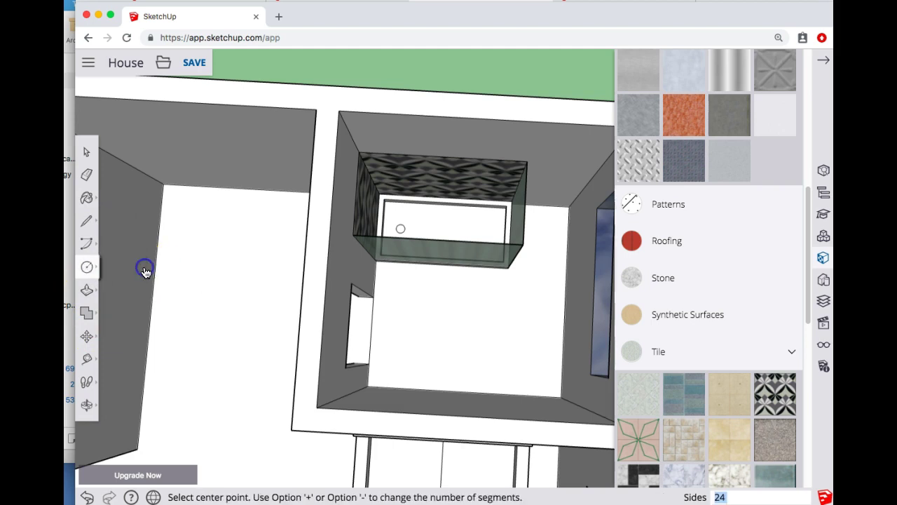
left_click(512, 359)
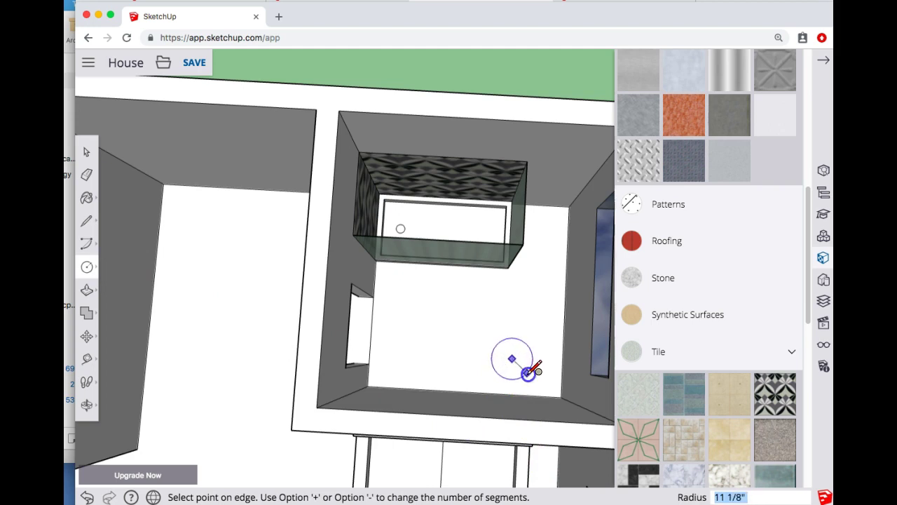
left_click(529, 372)
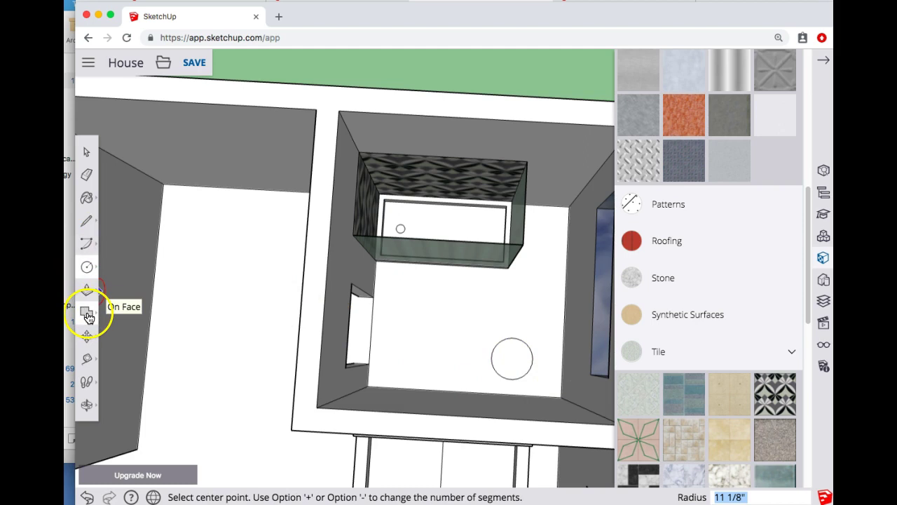
left_click(87, 267)
left_click(121, 220)
left_click(533, 331)
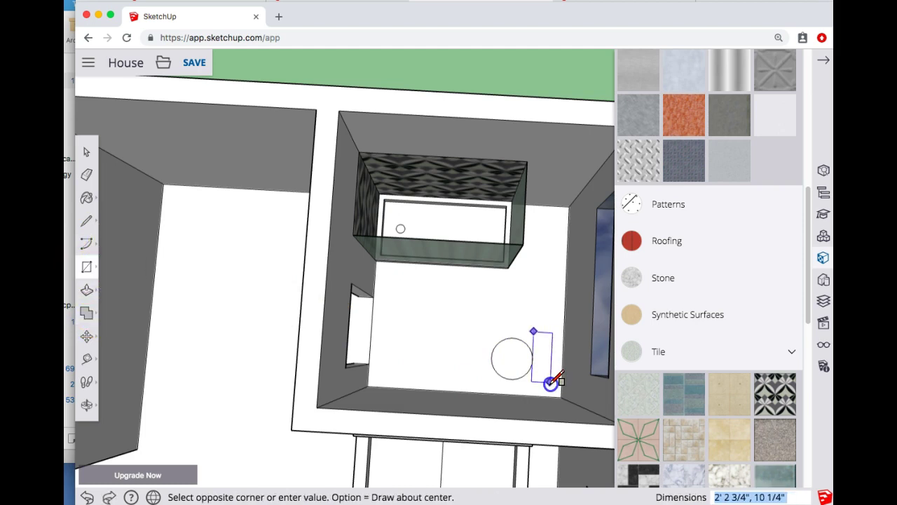
left_click(552, 389)
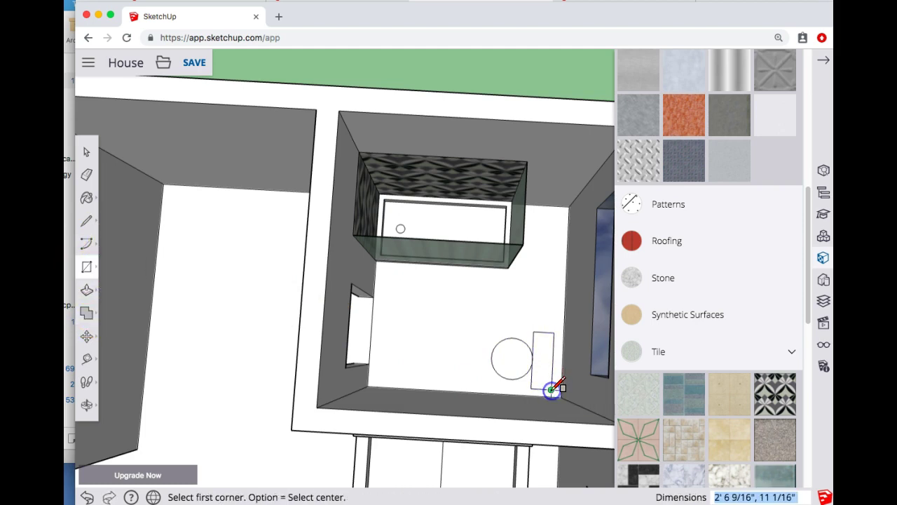
Raise the circle and the tank rectangle both to 1' 6"
key("p")
left_click(532, 379)
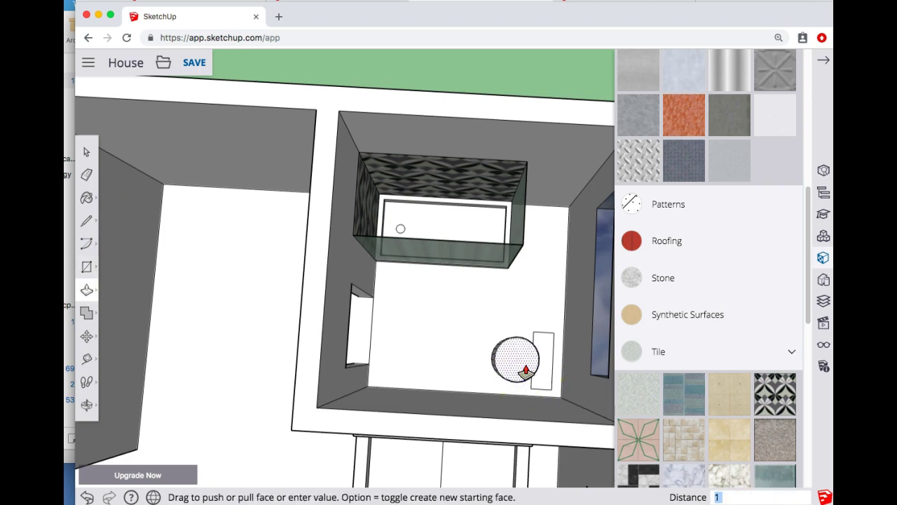
key("Return")
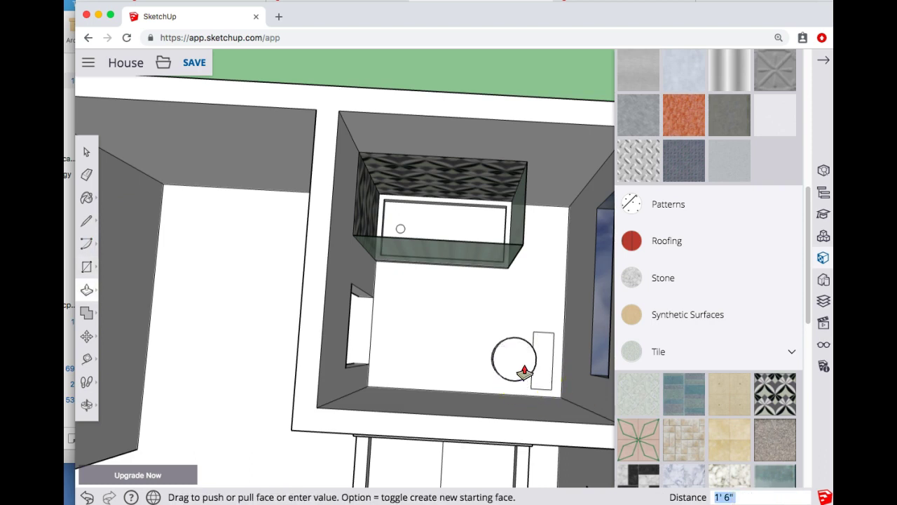
left_click(541, 377)
Offset the bowl's top inward and push the inner circle down to hollow it
left_click(114, 316)
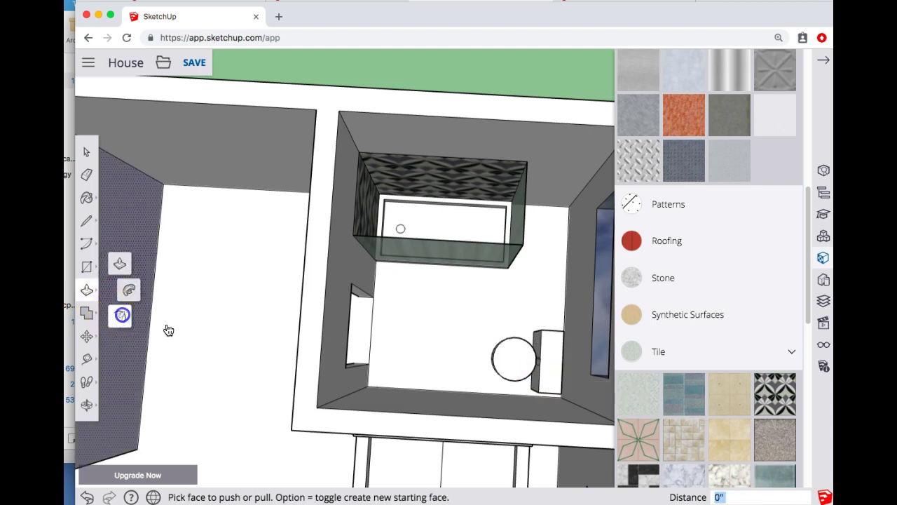
left_click_drag(470, 354, 500, 356)
left_click(505, 359)
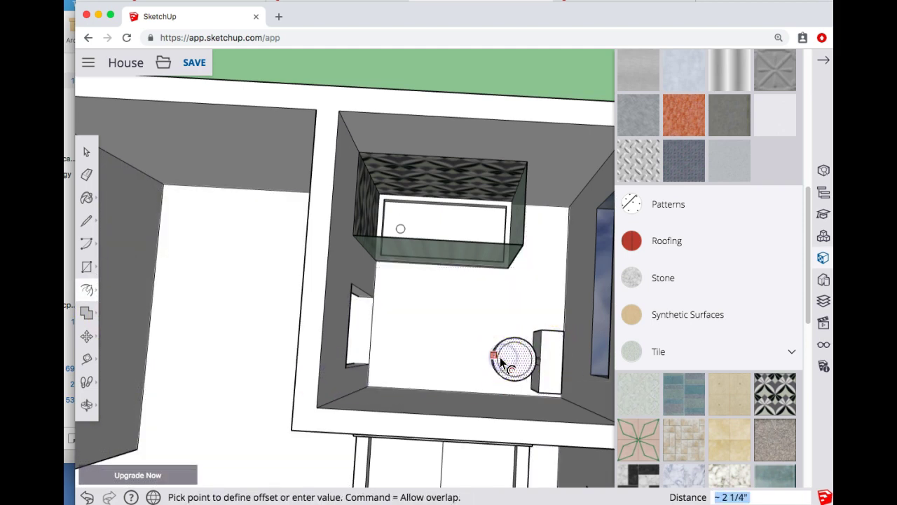
key("Escape")
key("p")
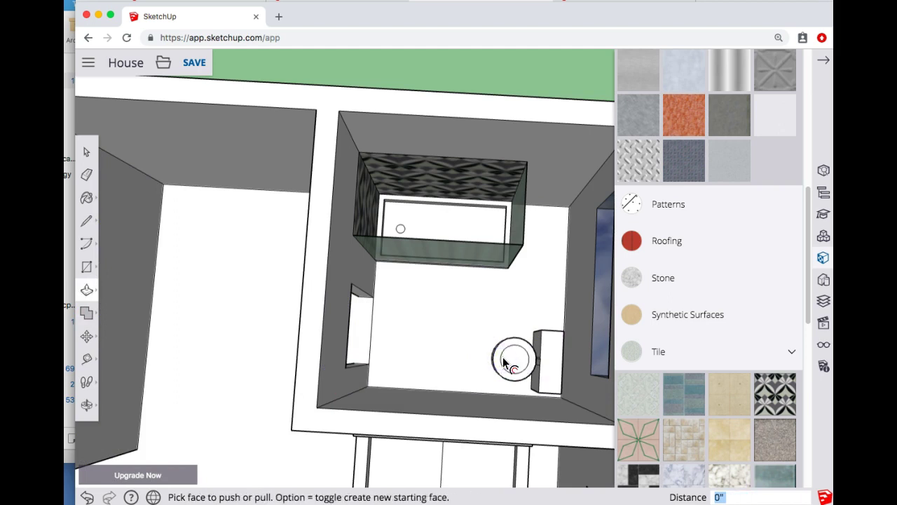
left_click(506, 363)
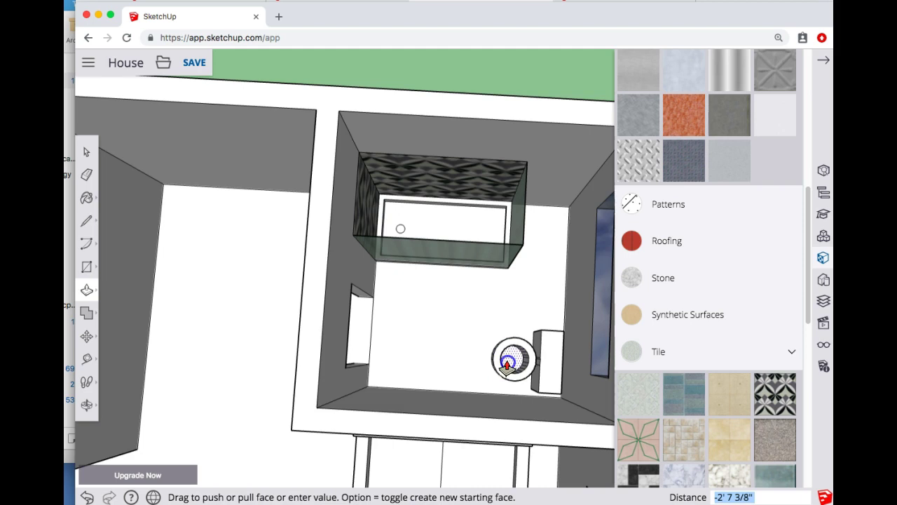
left_click(507, 362)
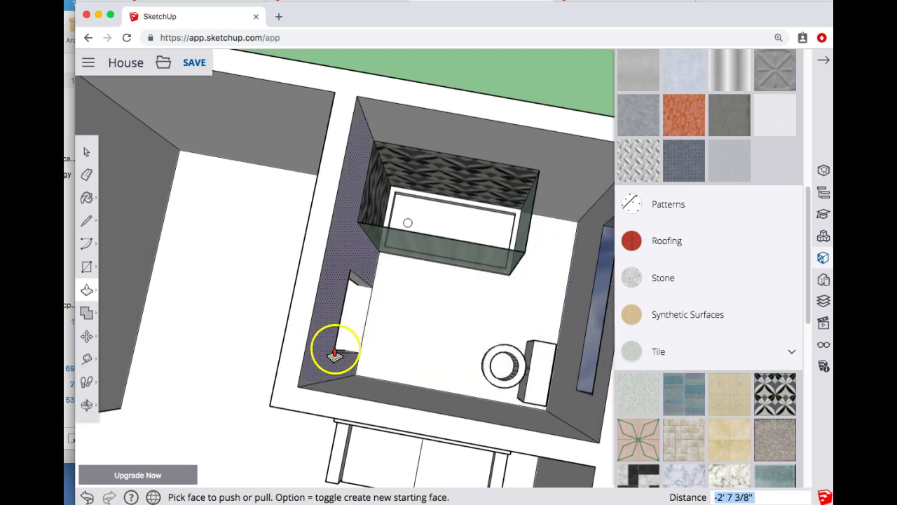
Draw the vanity's rectangular footprint on the floor by the wall
left_click(87, 267)
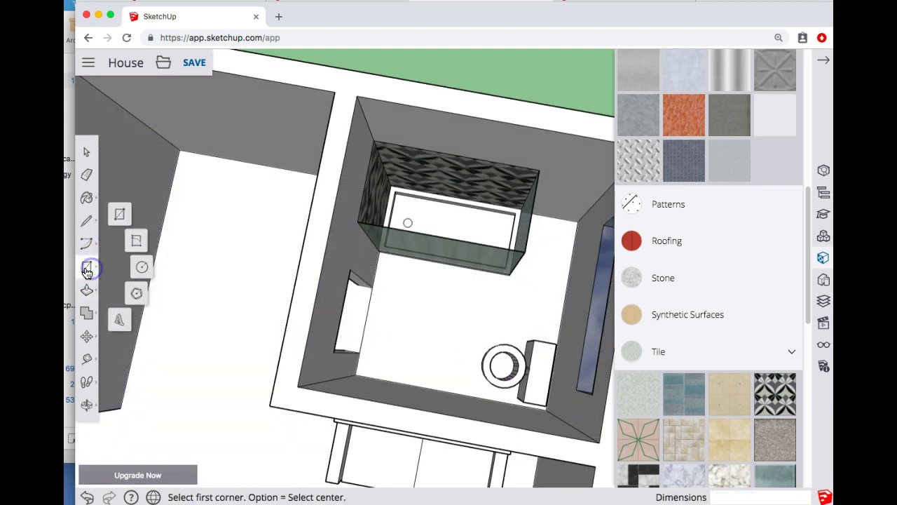
left_click(119, 214)
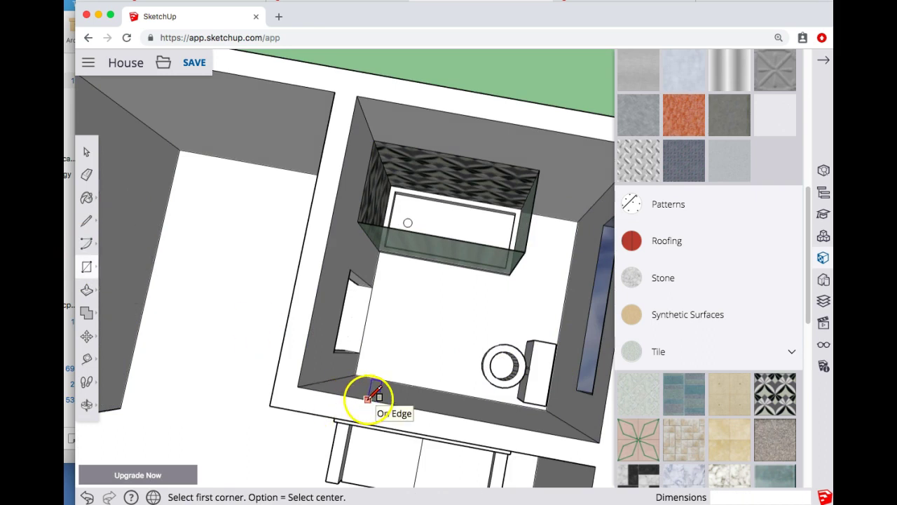
left_click(559, 328)
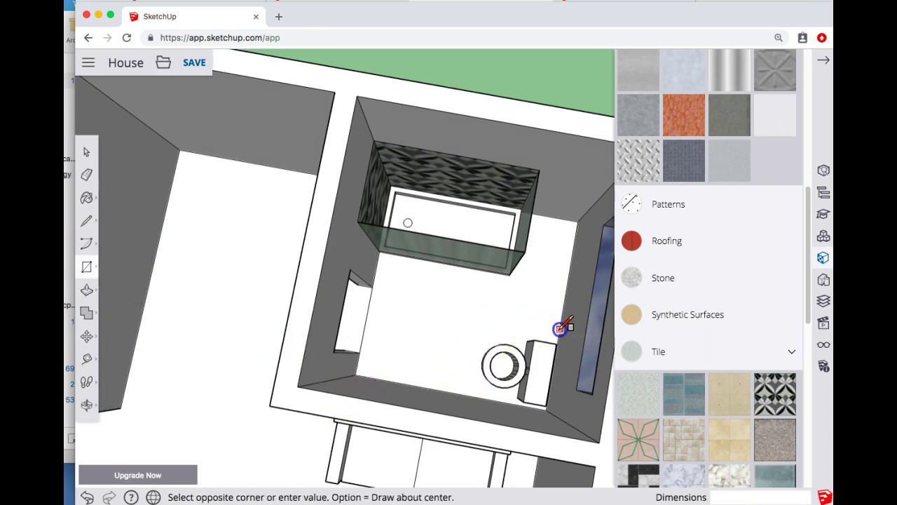
left_click(540, 268)
Raise the vanity footprint to 3' 3 7/8" tall
key("o")
left_click_drag(406, 363, 600, 312)
key("r")
key("p")
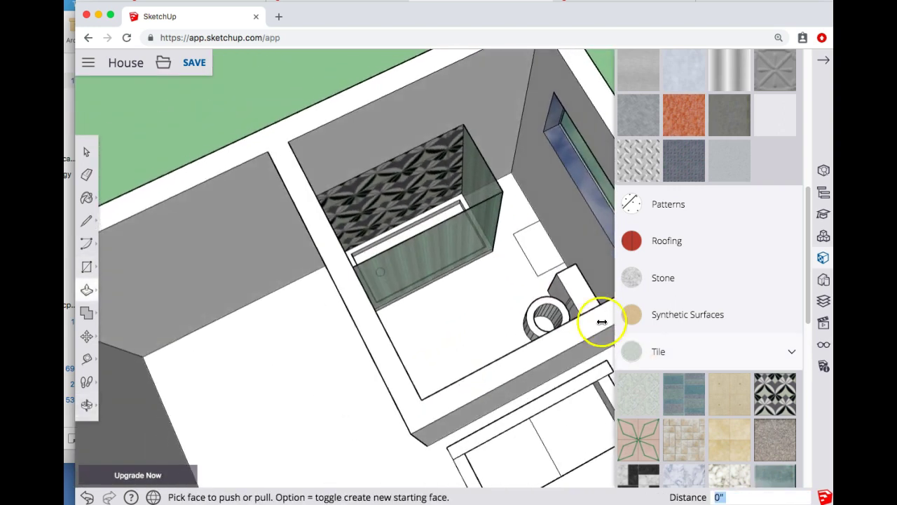
left_click(550, 237)
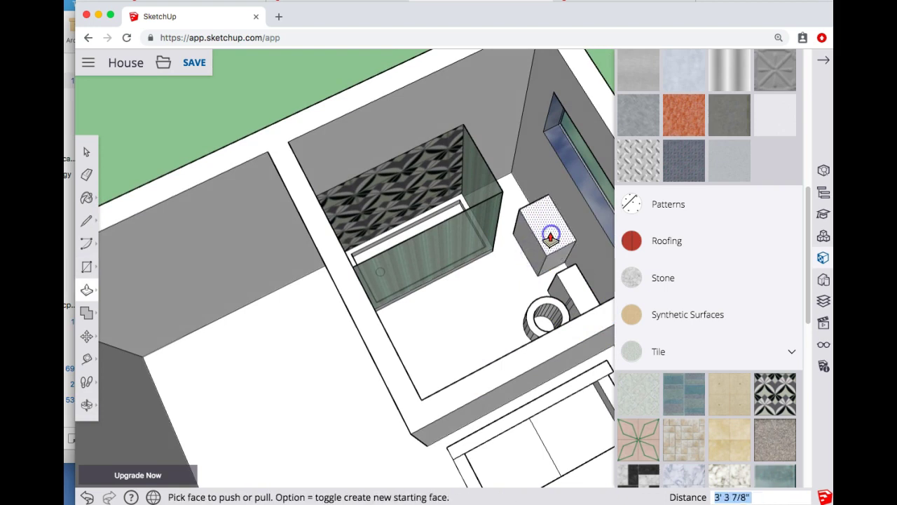
left_click(537, 231)
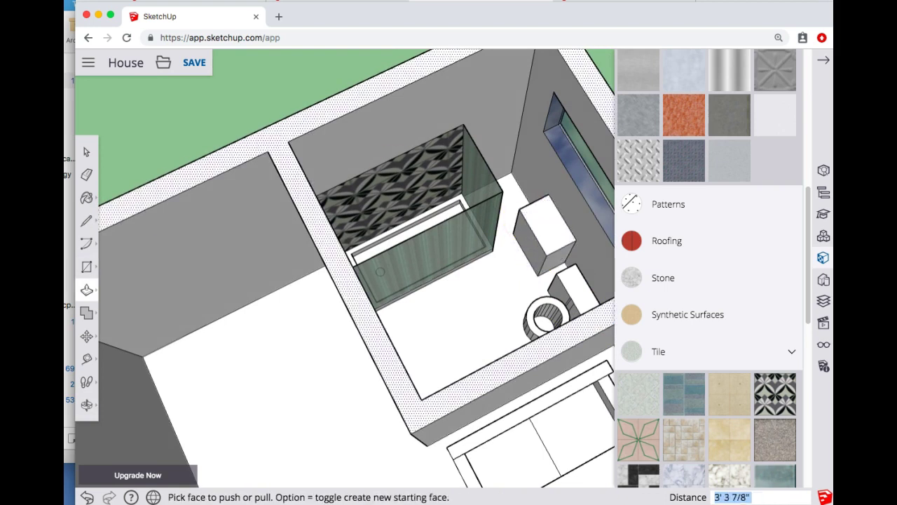
Recess a rectangular basin 9 7/16" into the vanity top
left_click(96, 268)
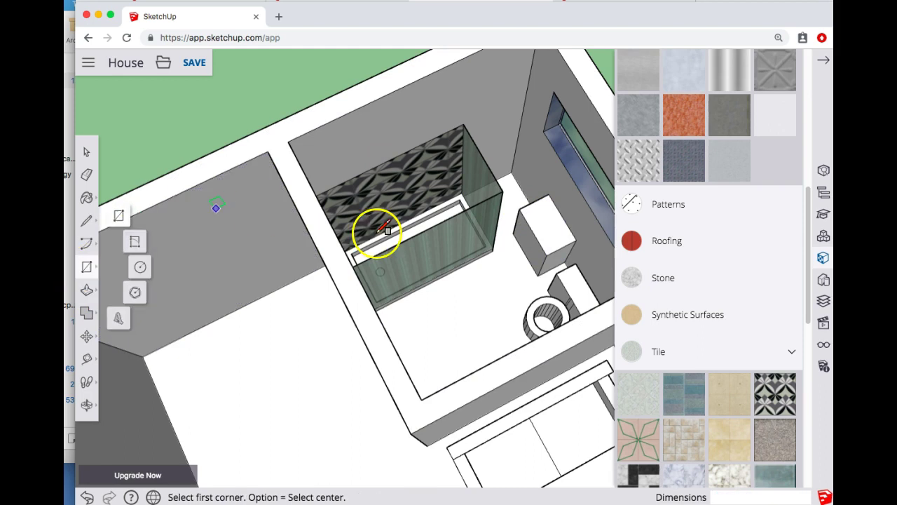
key("p")
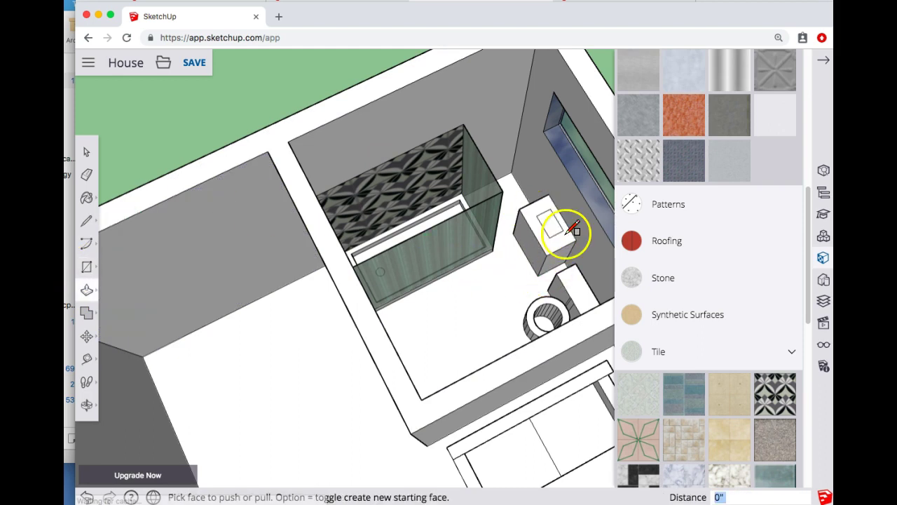
left_click(557, 235)
left_click(554, 240)
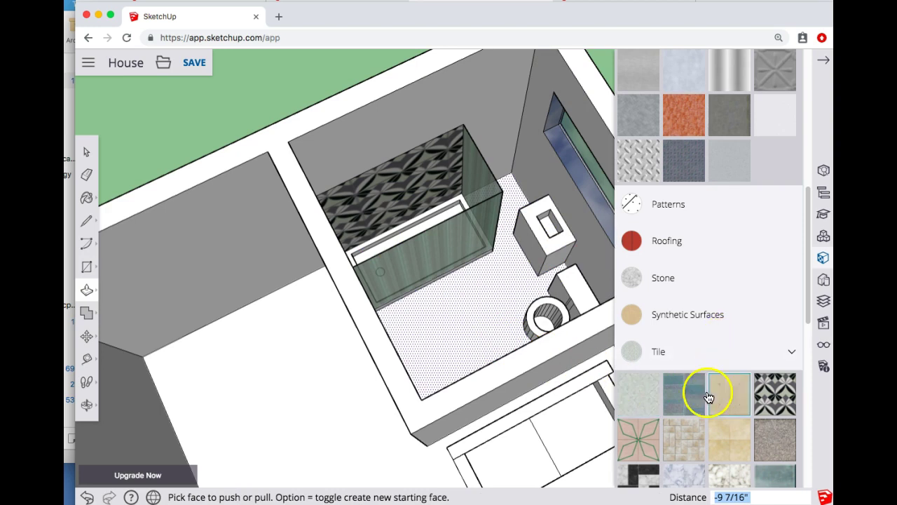
Paint the floor with a light tile, then repaint it with the beige tile pattern
left_click(650, 400)
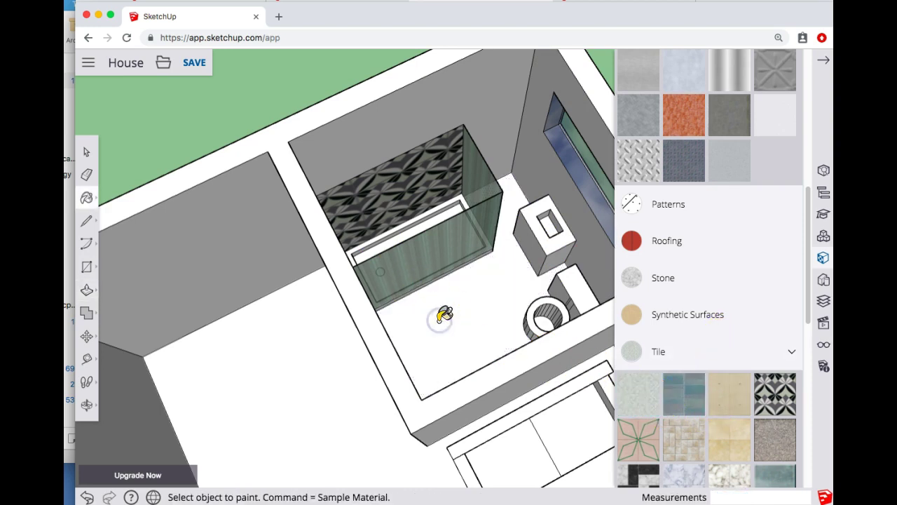
left_click(493, 316)
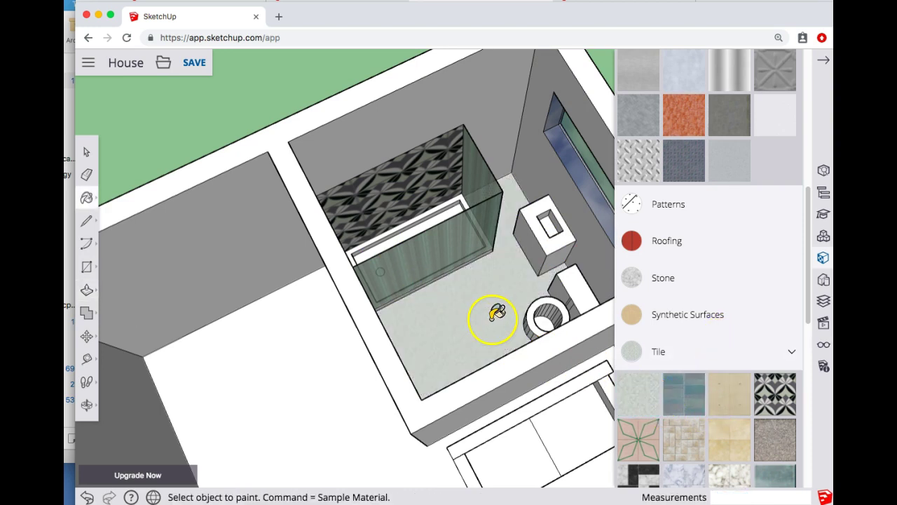
left_click(698, 437)
left_click(442, 301)
left_click(455, 315)
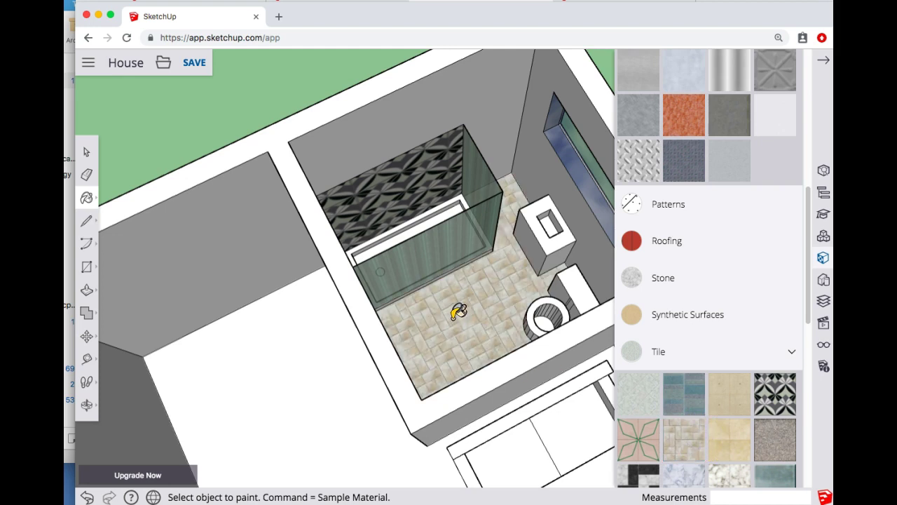